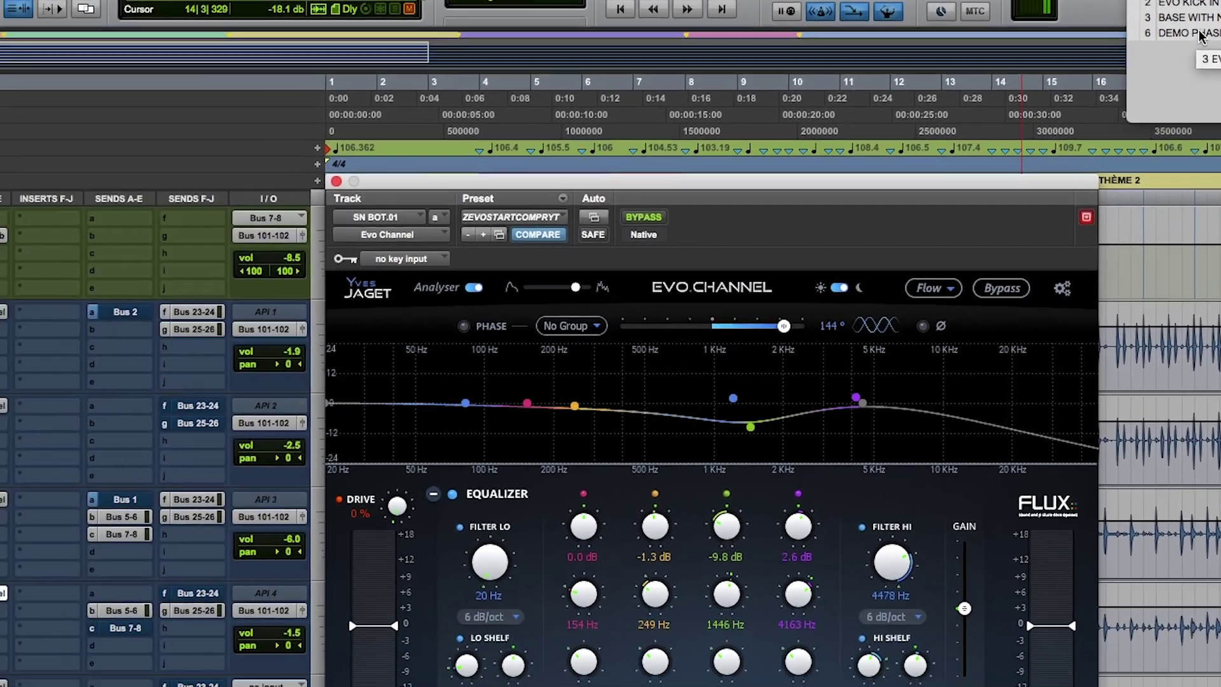
- Recall the drum-track mixer layout and select the PHASE EVO mix group
left_click(1002, 115)
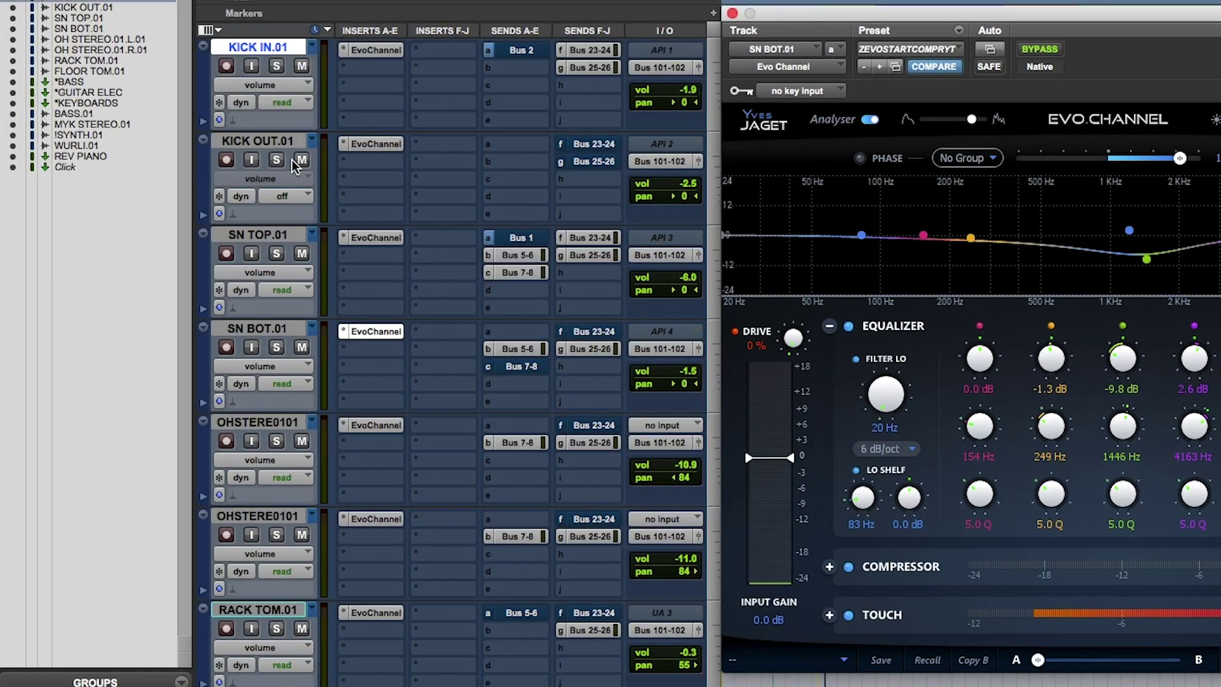
scroll(413, 318, "down", 5)
scroll(383, 520, "up", 5)
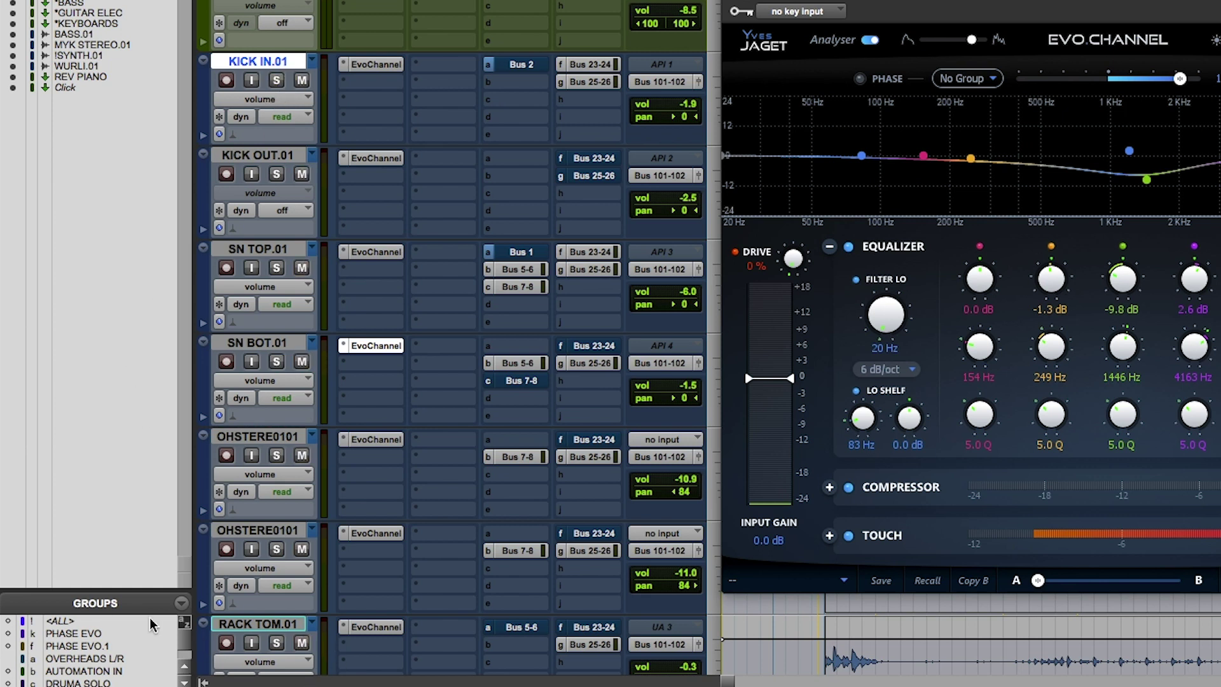
left_click(95, 635)
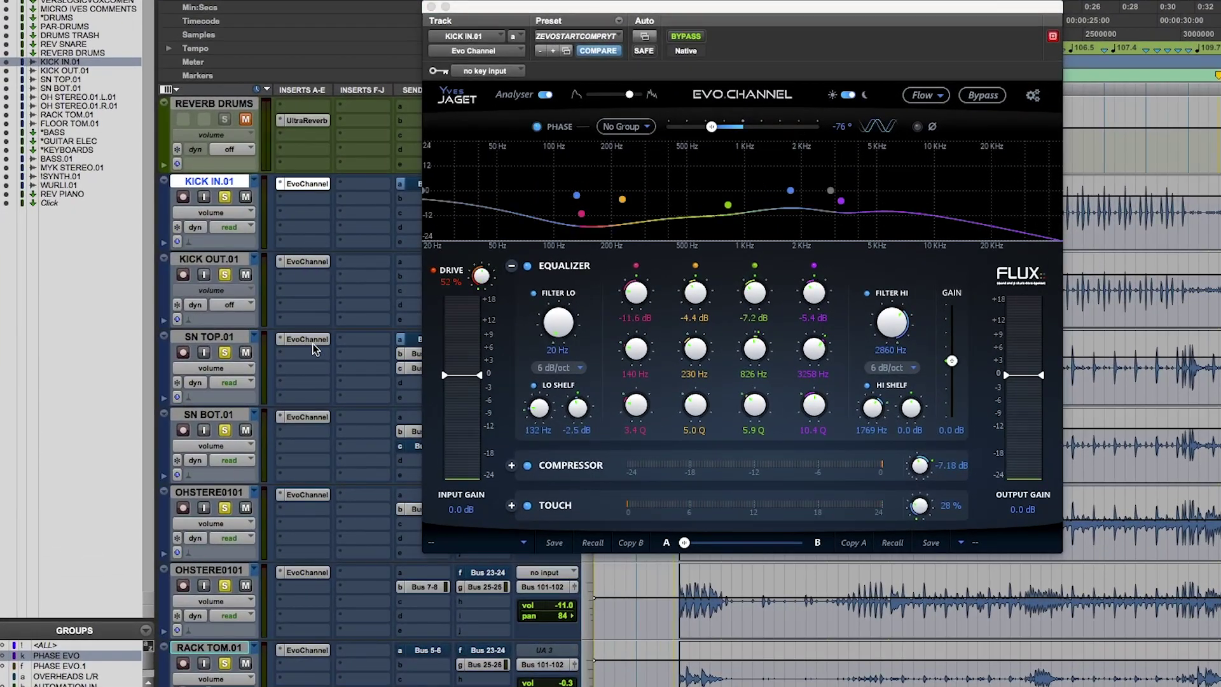
- Open the SN TOP.01 and KICK OUT.01 EVO Channel plugins, check phase groups, and recall the DEMO PHASE layout
left_click(308, 340)
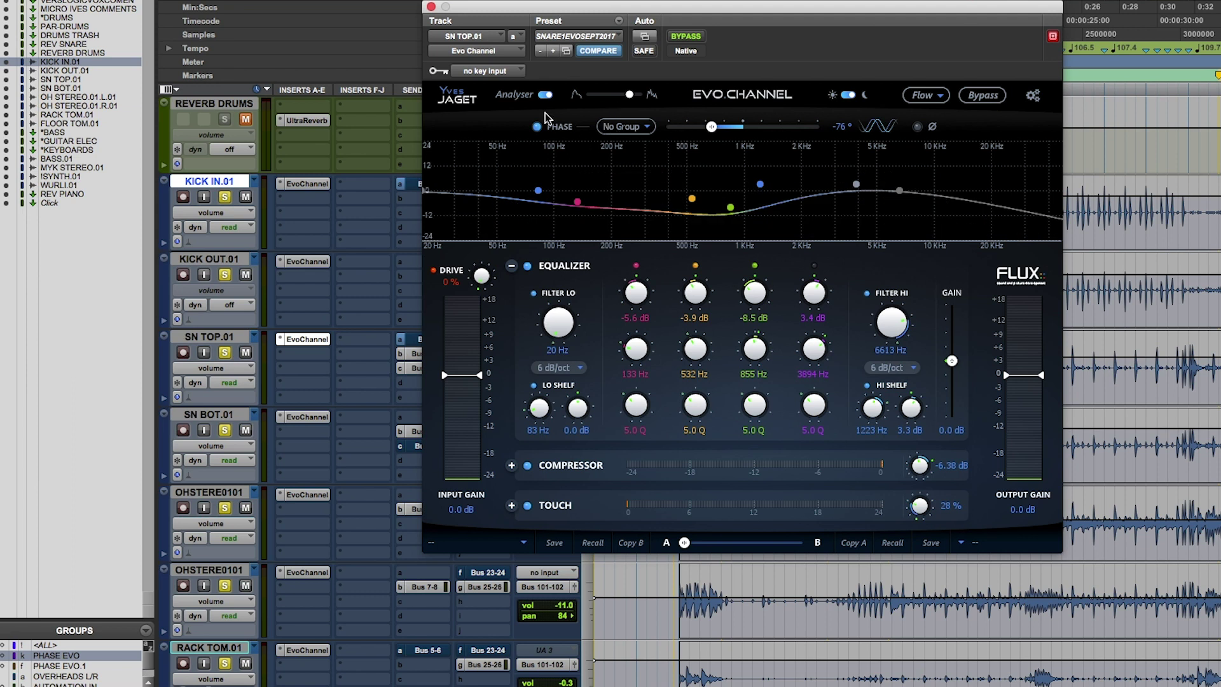
left_click(318, 261)
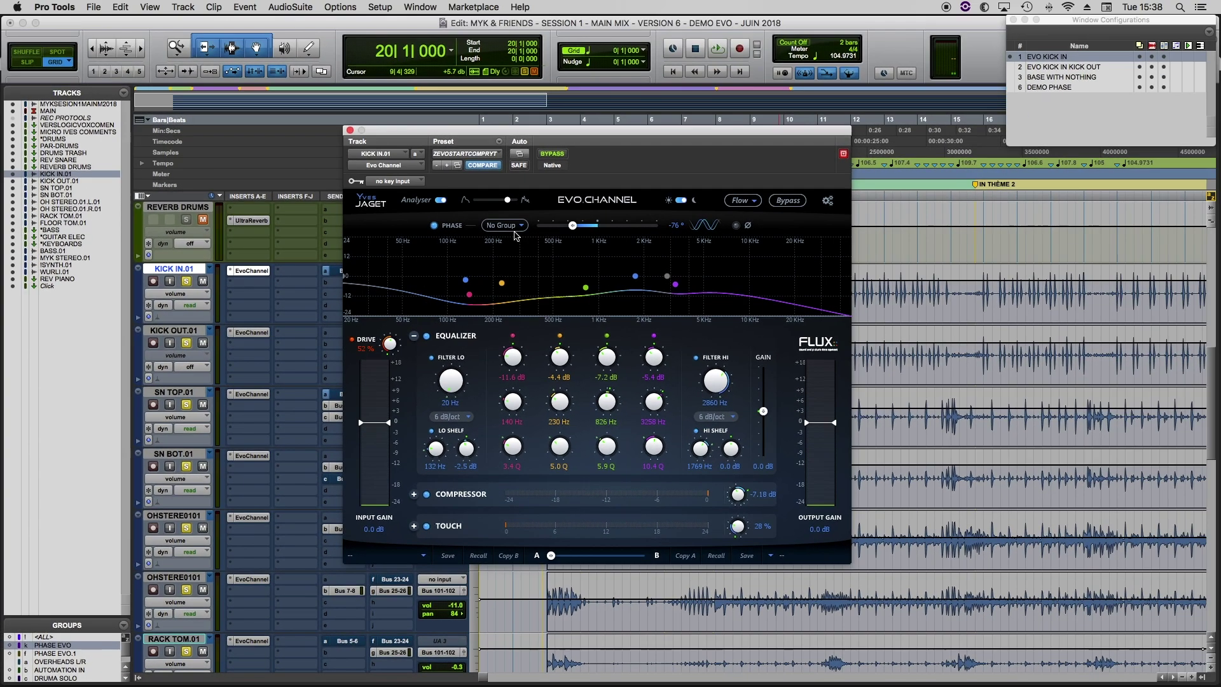
left_click(513, 225)
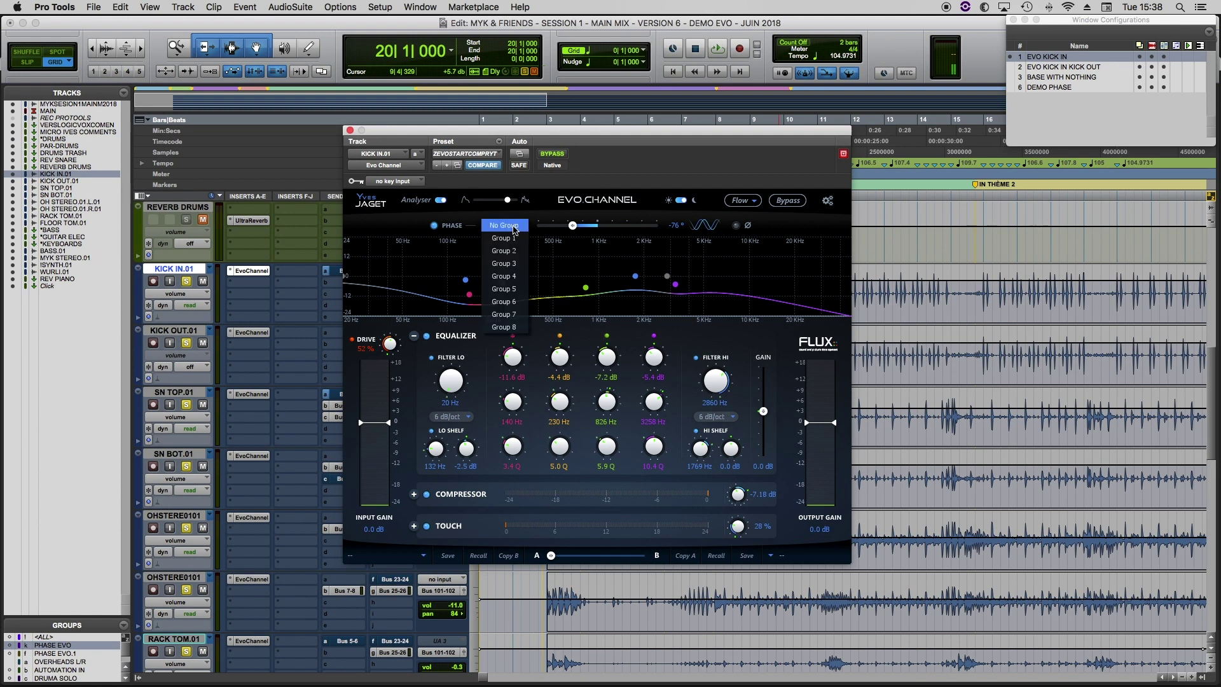
left_click(1062, 88)
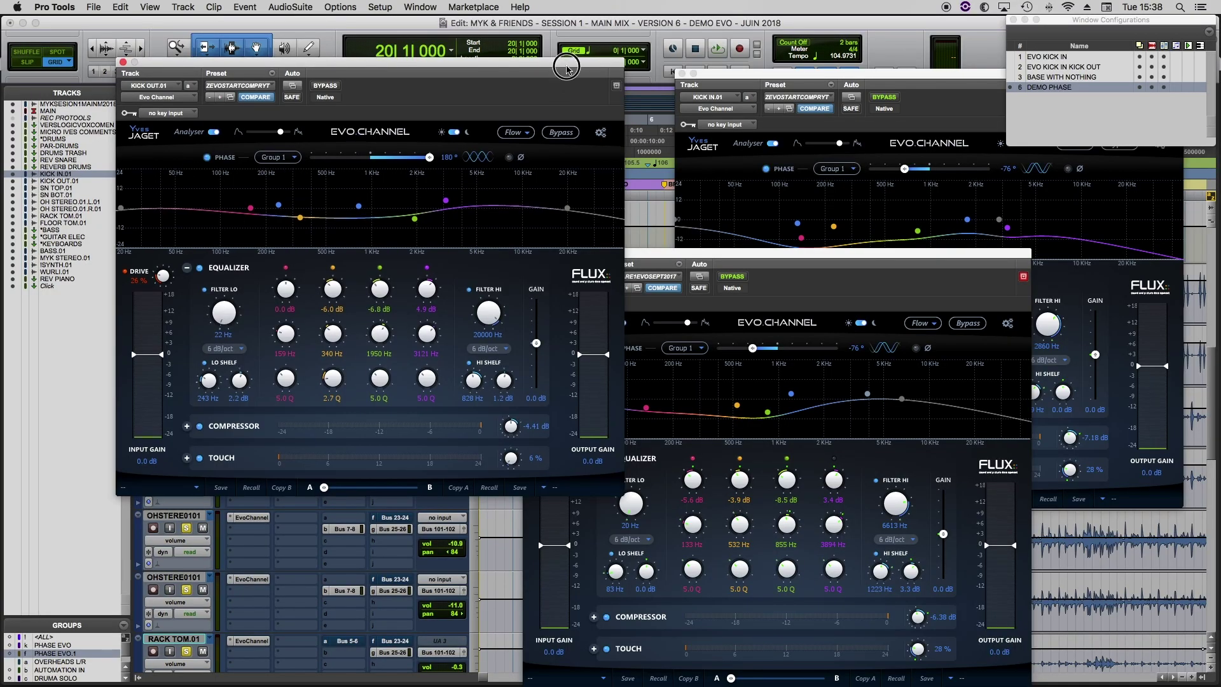
- Move the KICK OUT.01 plugin aside, disable phase on the linked EVO Channels, and bring SN TOP.01 forward
left_click_drag(566, 68, 603, 60)
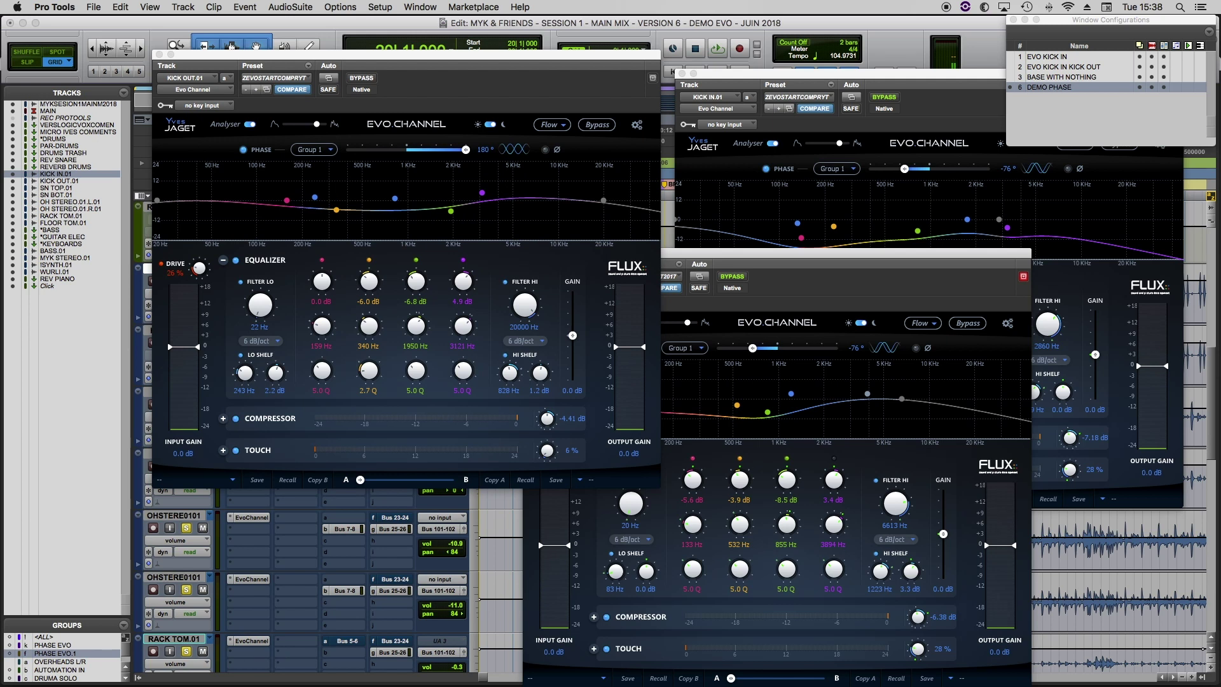
left_click(85, 656)
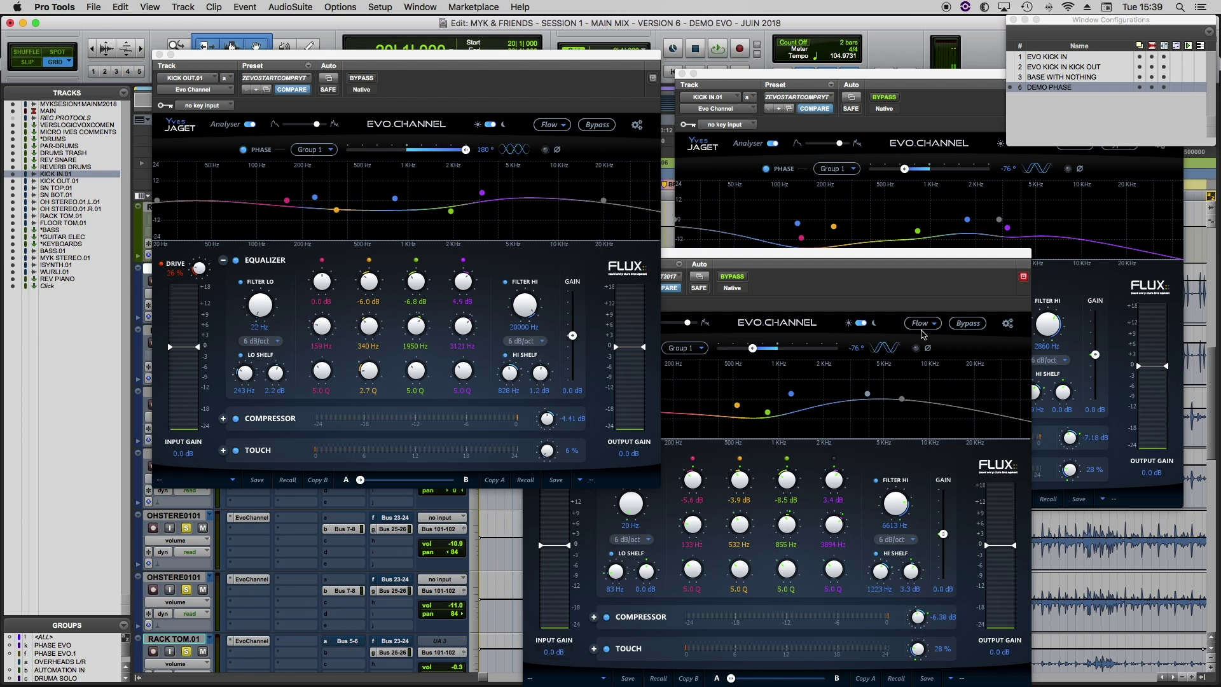
left_click(244, 151)
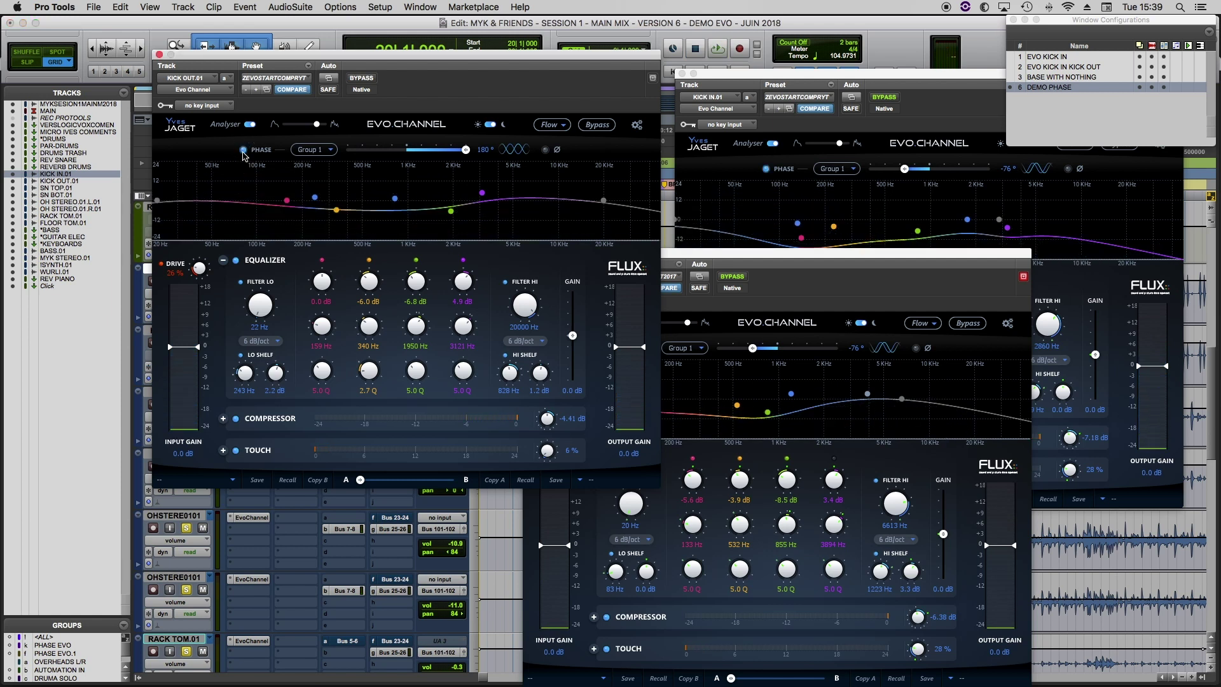
left_click(916, 312)
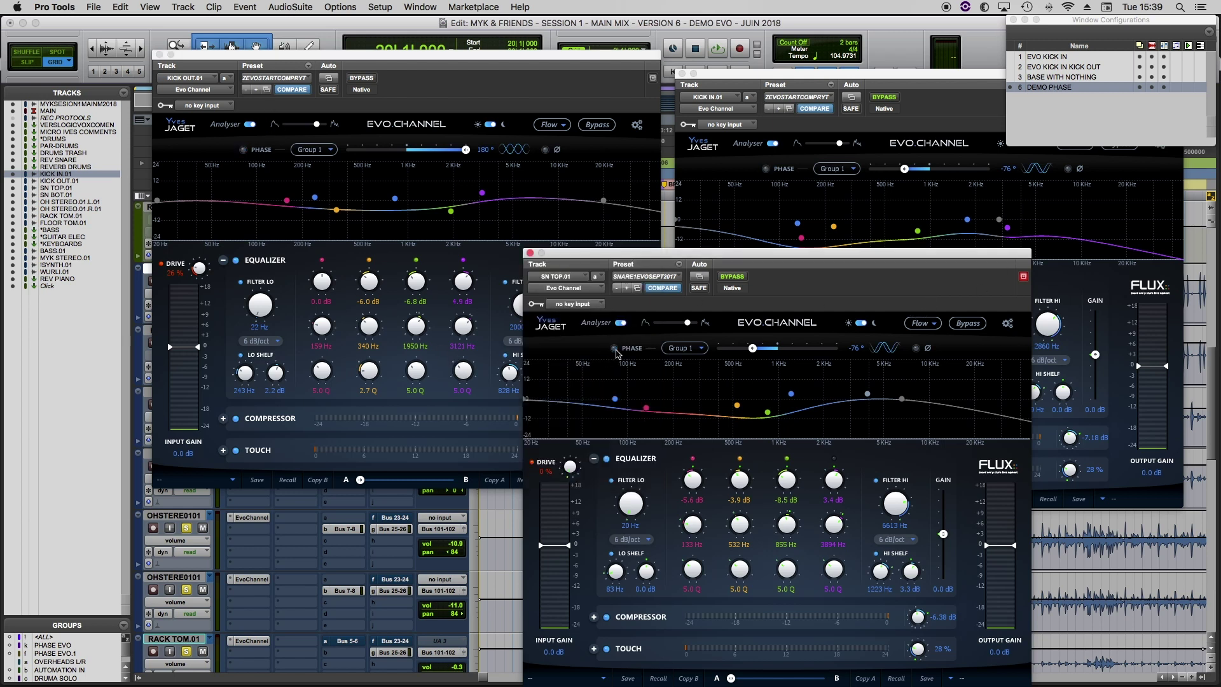
- During playback, toggle SN TOP.01's phase correction on and off to compare, leaving it on
key("space")
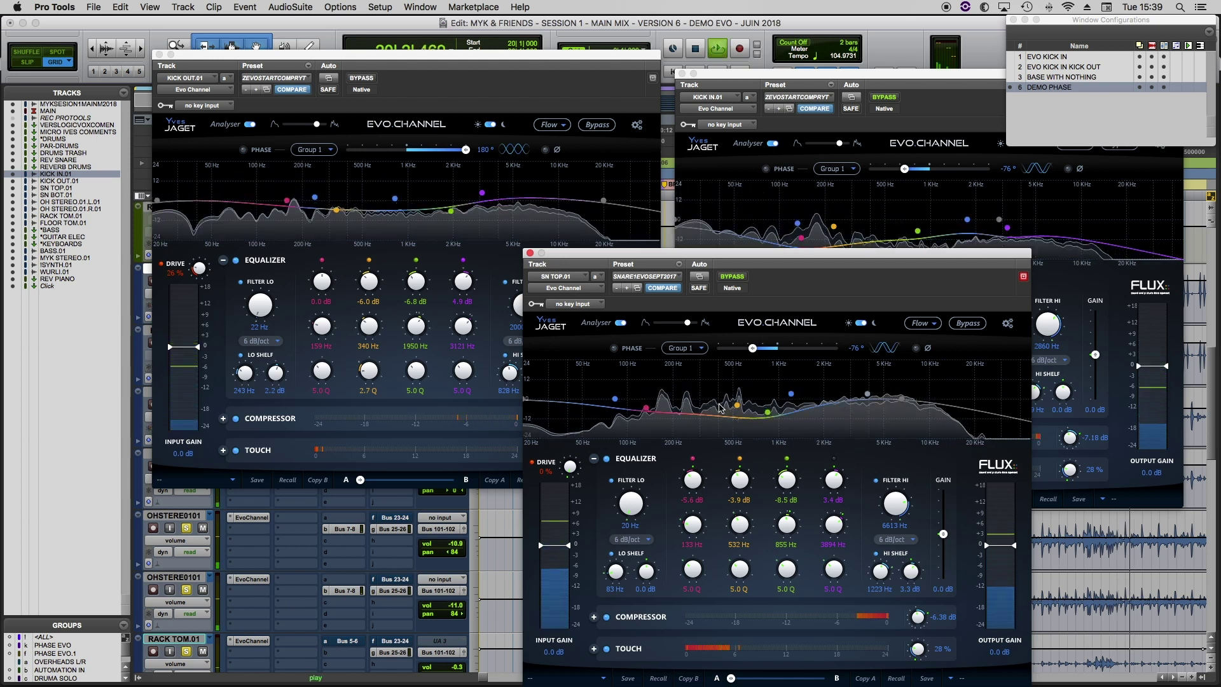
left_click(614, 348)
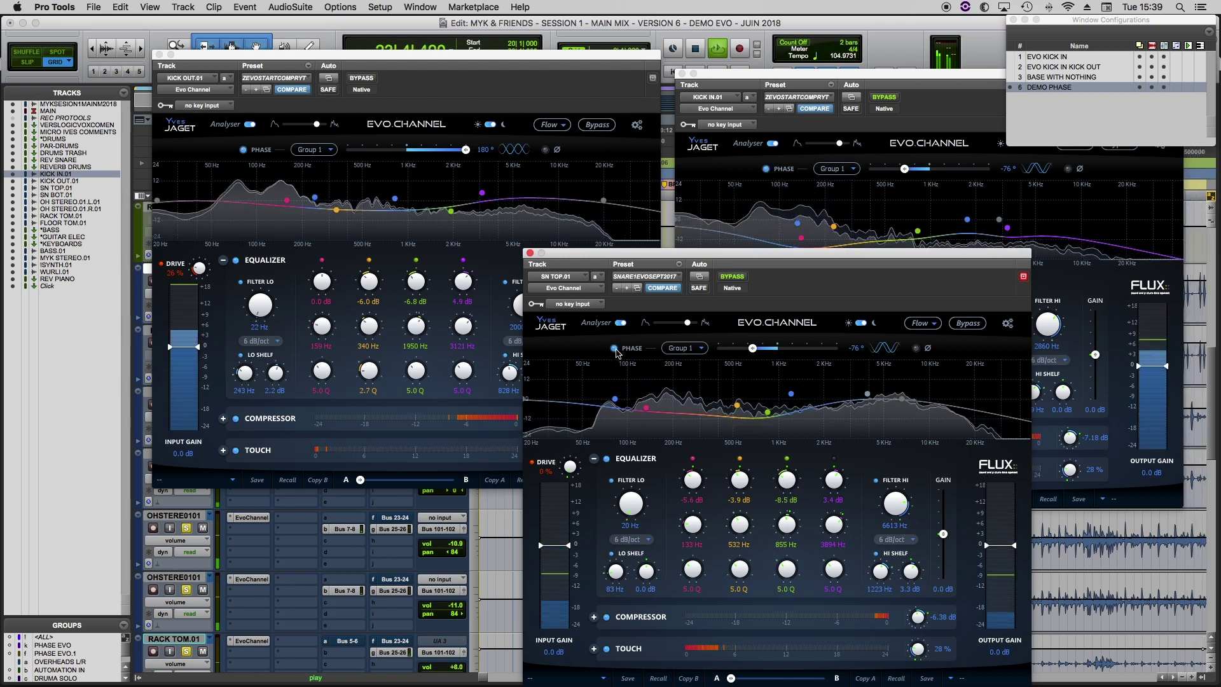
left_click(614, 349)
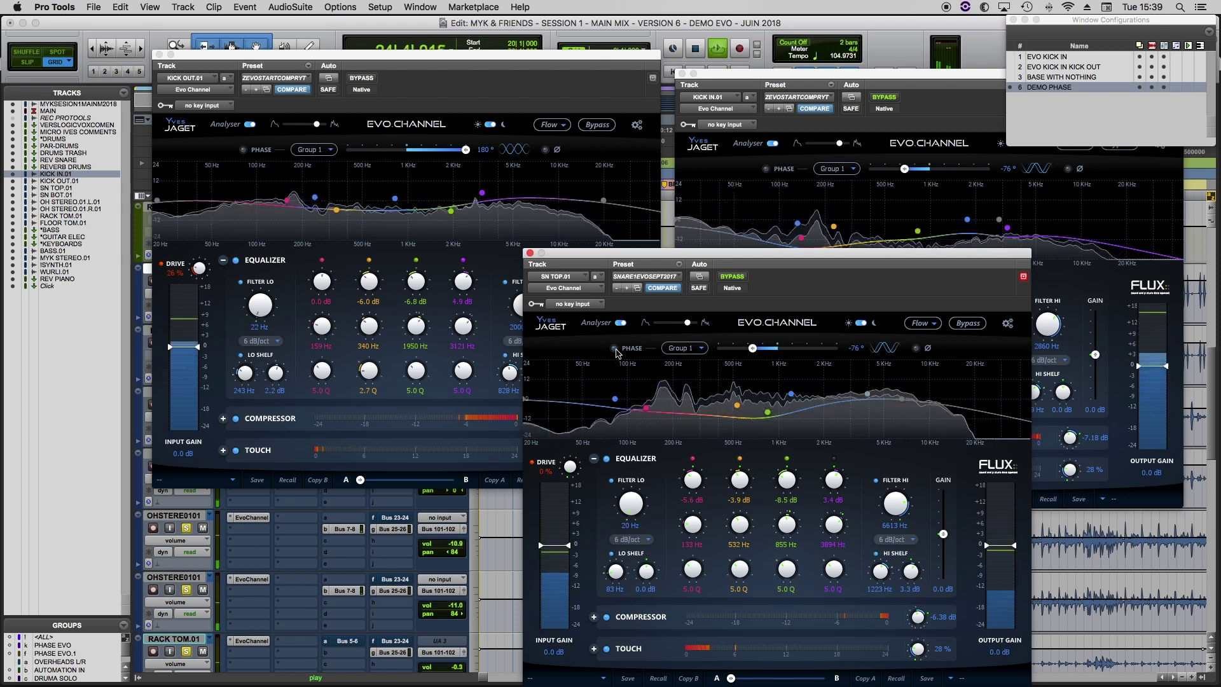
left_click(614, 348)
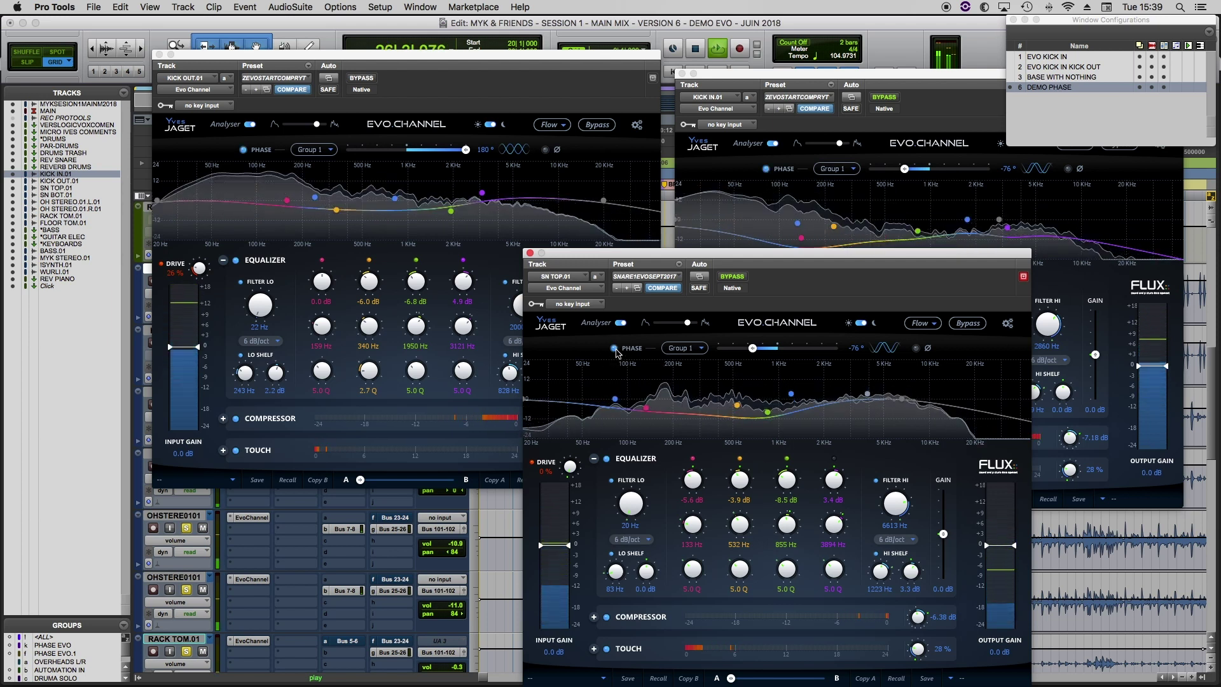
left_click(614, 349)
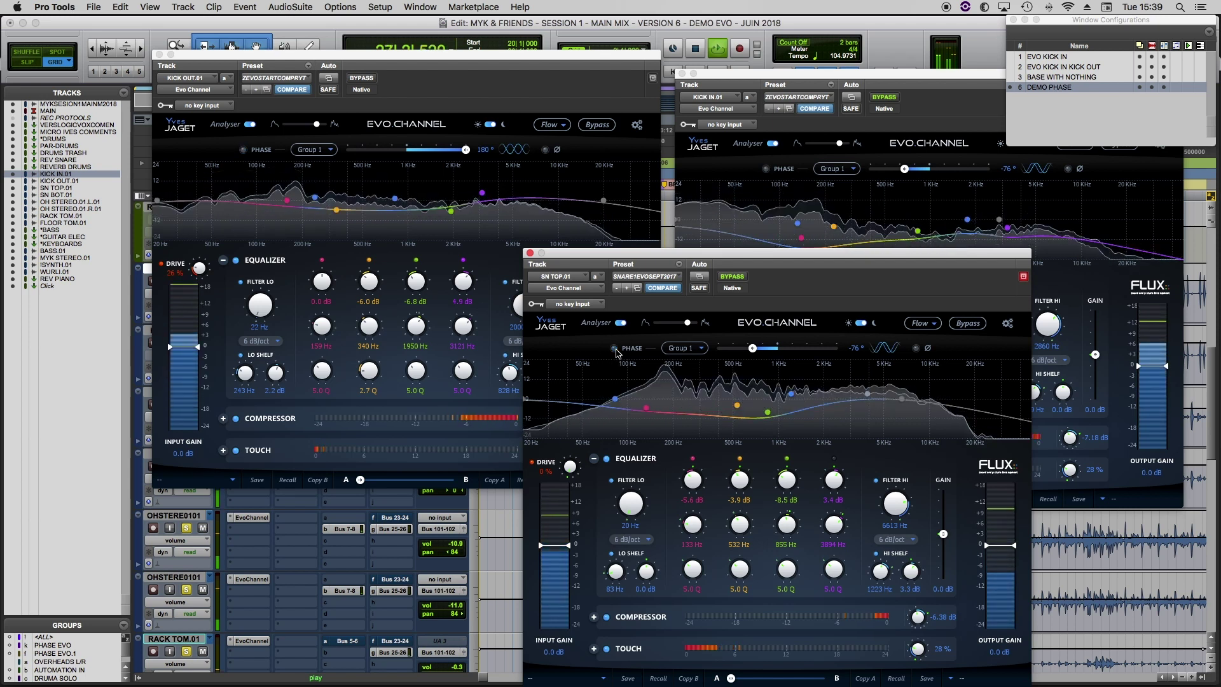
left_click(614, 348)
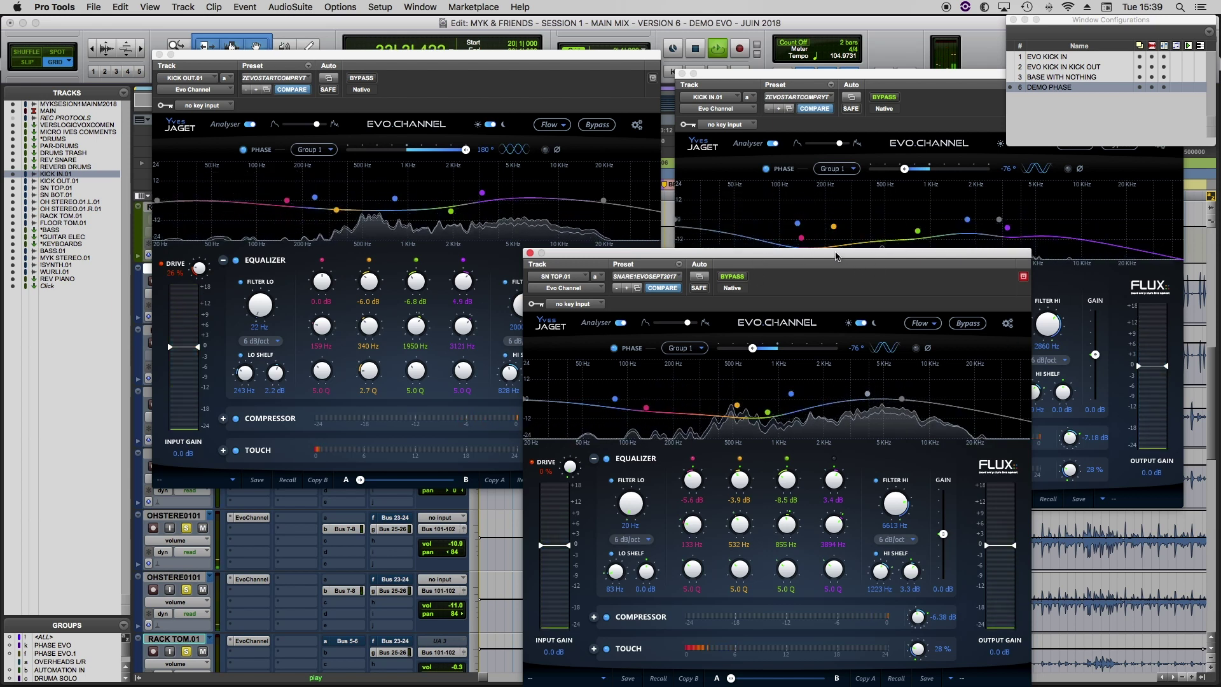
left_click_drag(808, 260, 843, 262)
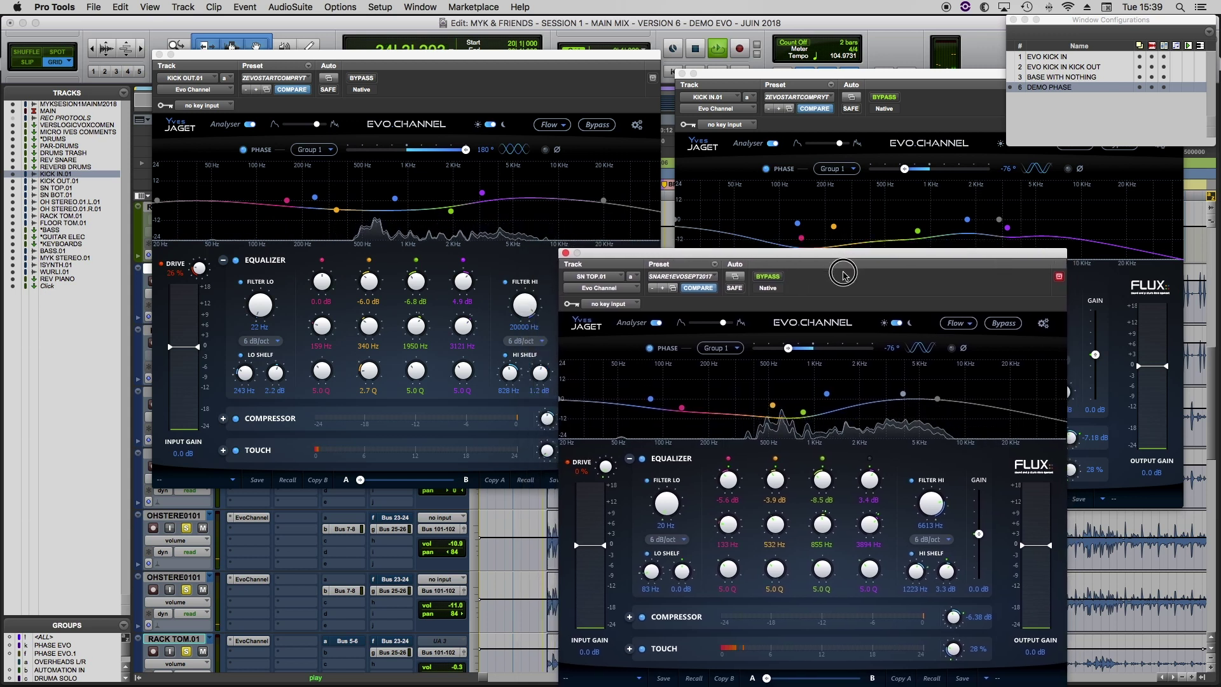
- Stop playback, recall the EVO KICK IN KICK OUT layout, and toggle KICK IN.01's phase button
key("space")
left_click(1066, 68)
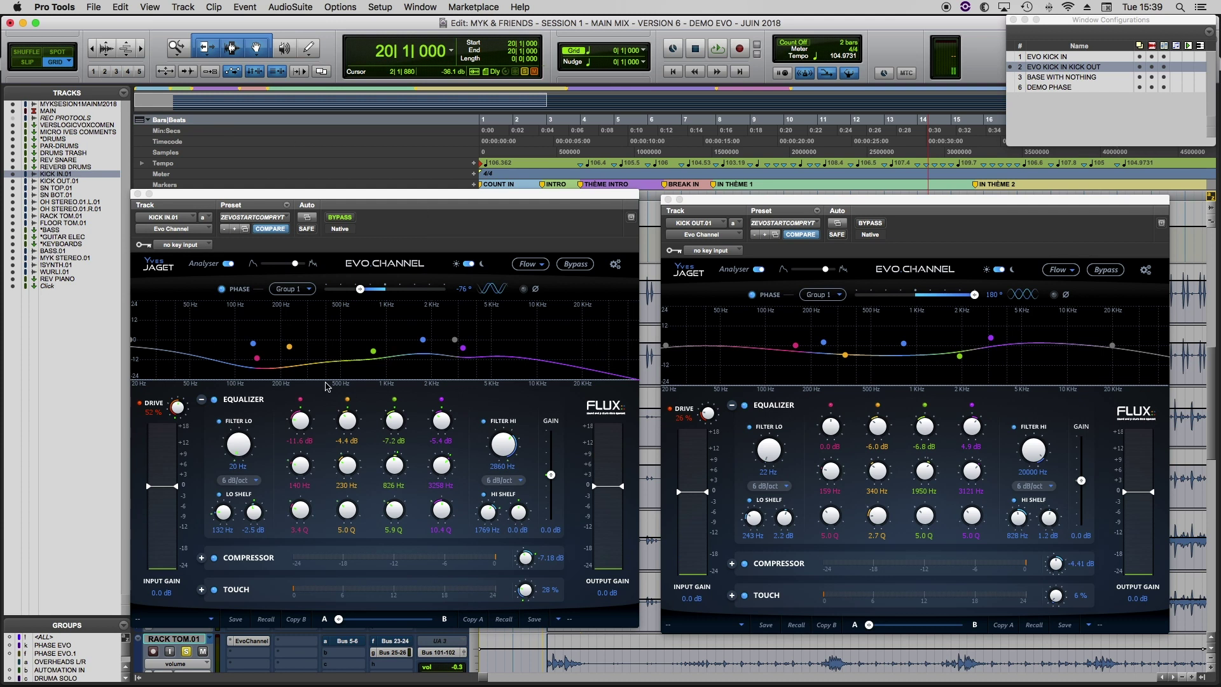
left_click(222, 292)
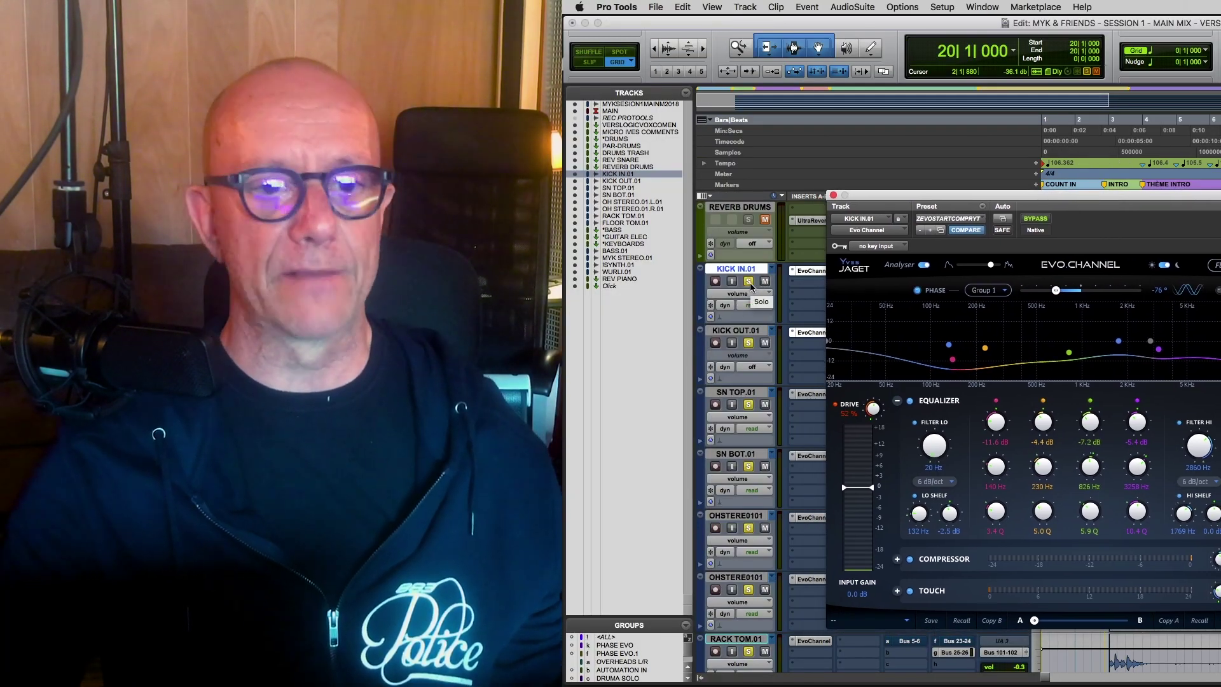
- Clear KICK IN.01's solo, then exclusively solo that track
left_click(750, 282)
left_click(750, 283, "ctrl+super")
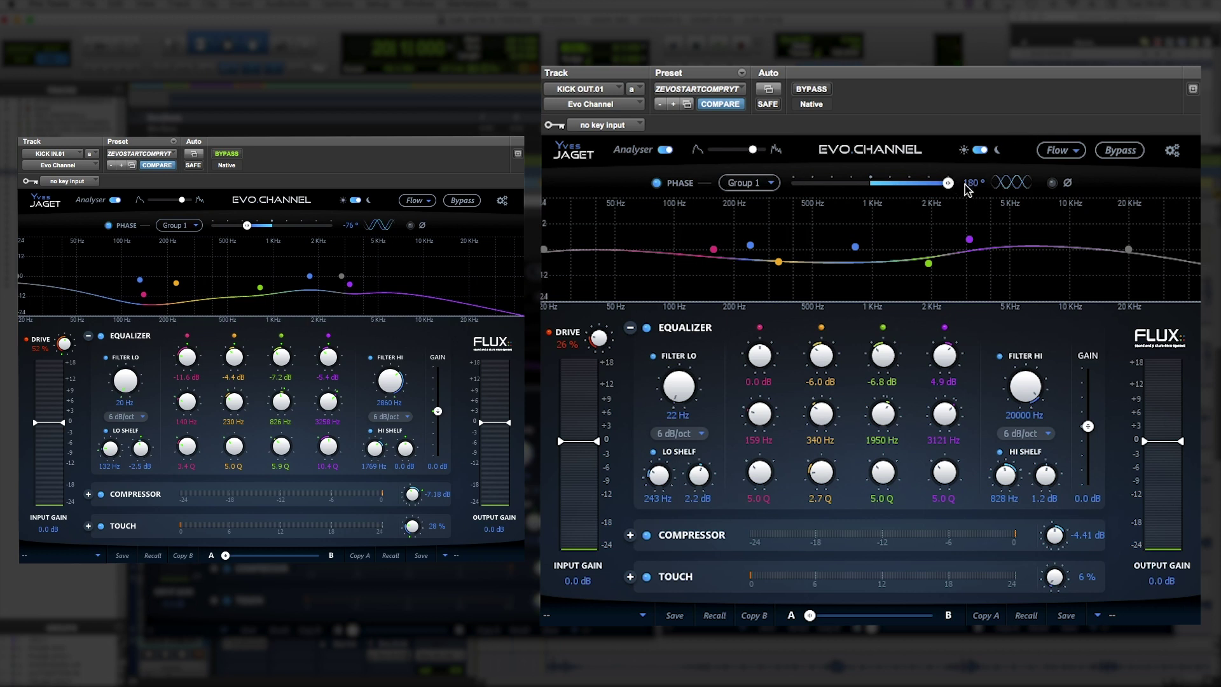
- Play the kicks and sweep KICK OUT.01's phase rotation to 135°, then back to 180°
key("space")
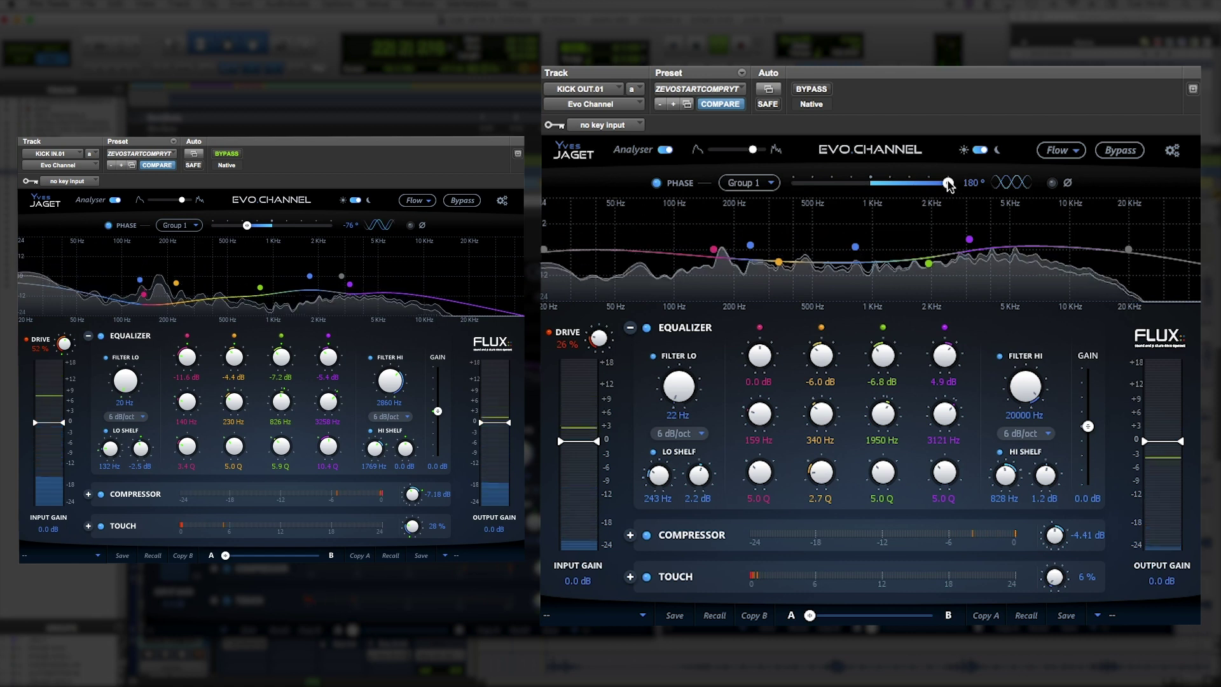
left_click_drag(950, 186, 878, 231)
left_click_drag(903, 229, 995, 218)
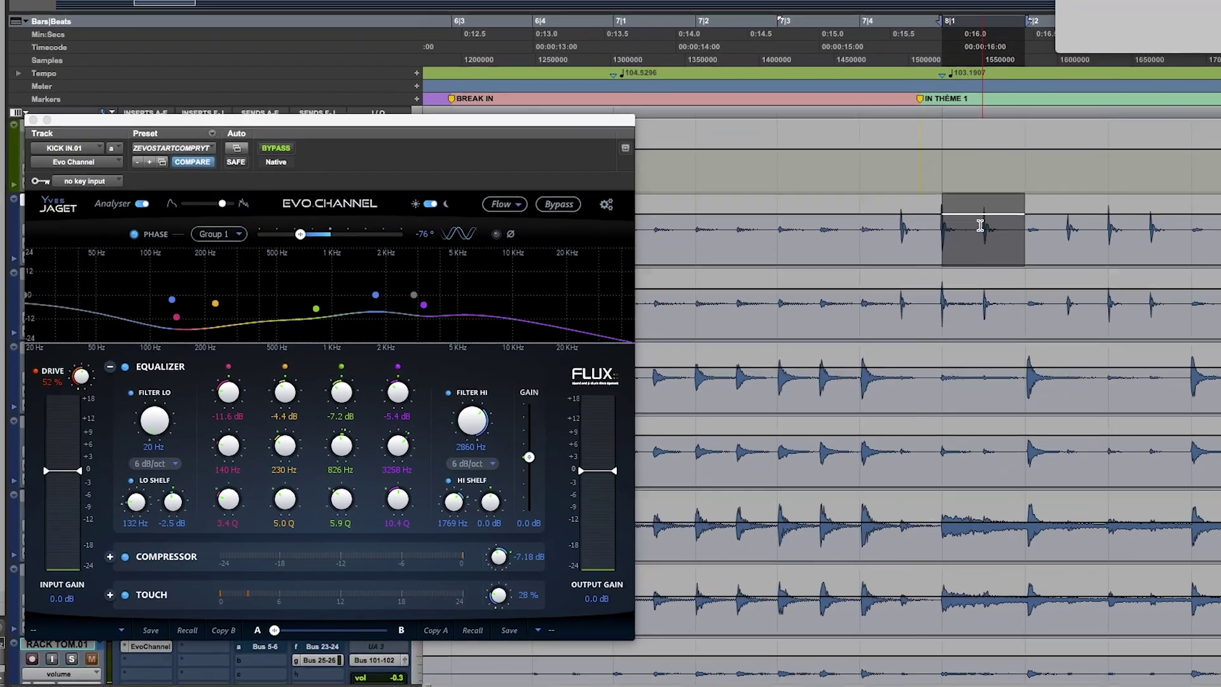
- Select a short range around a few kick hits and play it
left_click_drag(983, 223, 1073, 229)
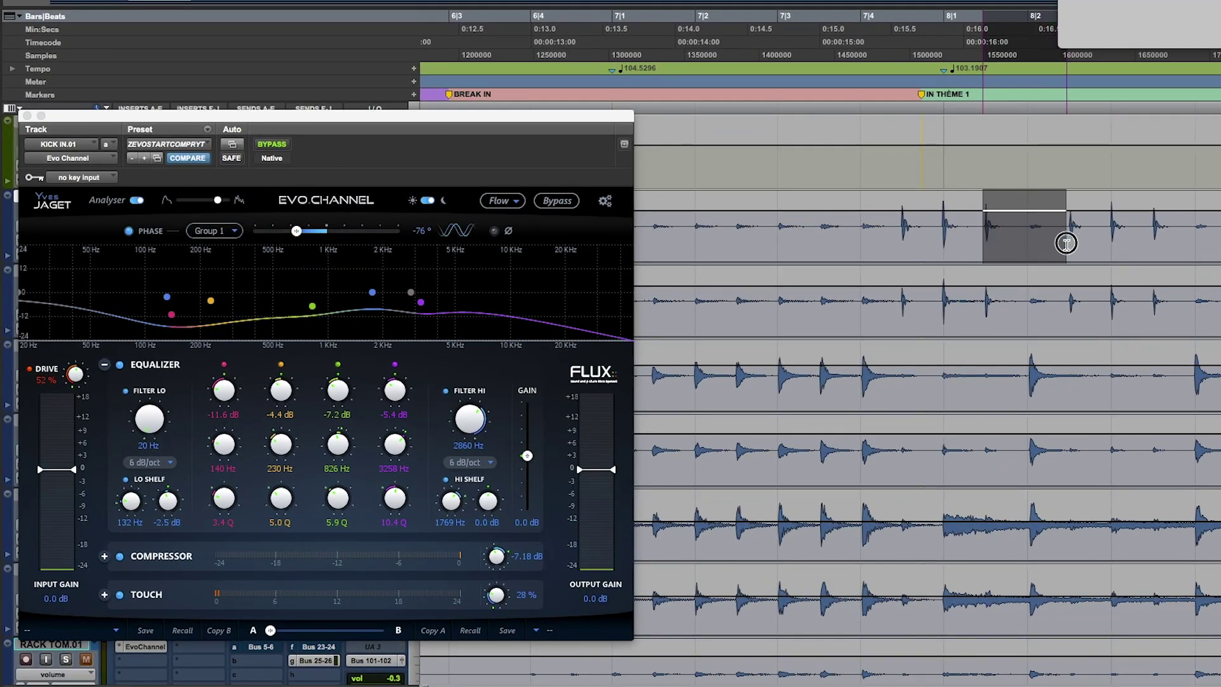
key("space")
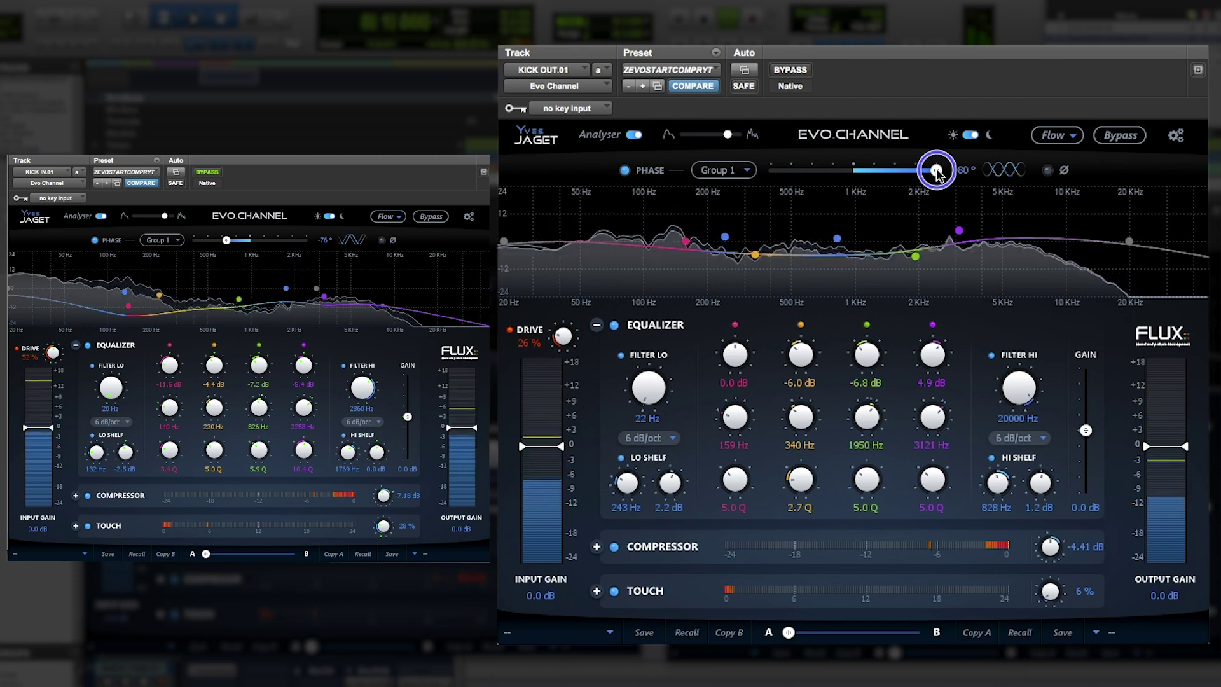
- Lower KICK OUT.01's EVO Channel phase rotation from 180° to 90°
left_click_drag(939, 172, 903, 183)
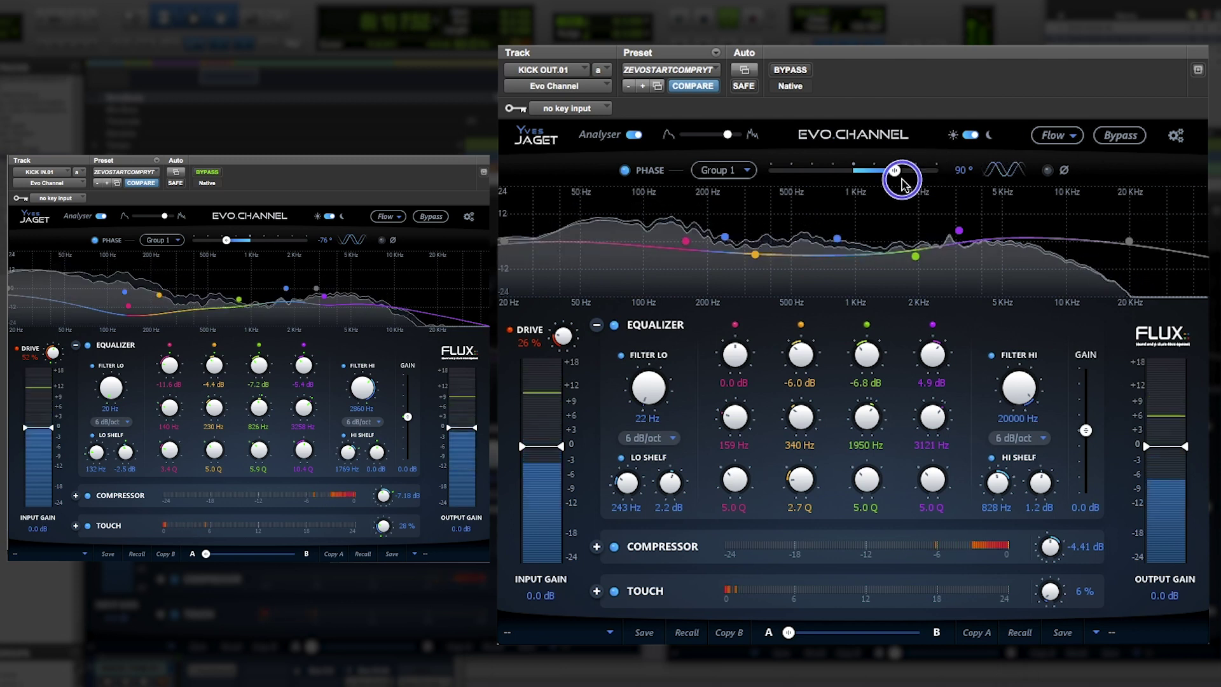